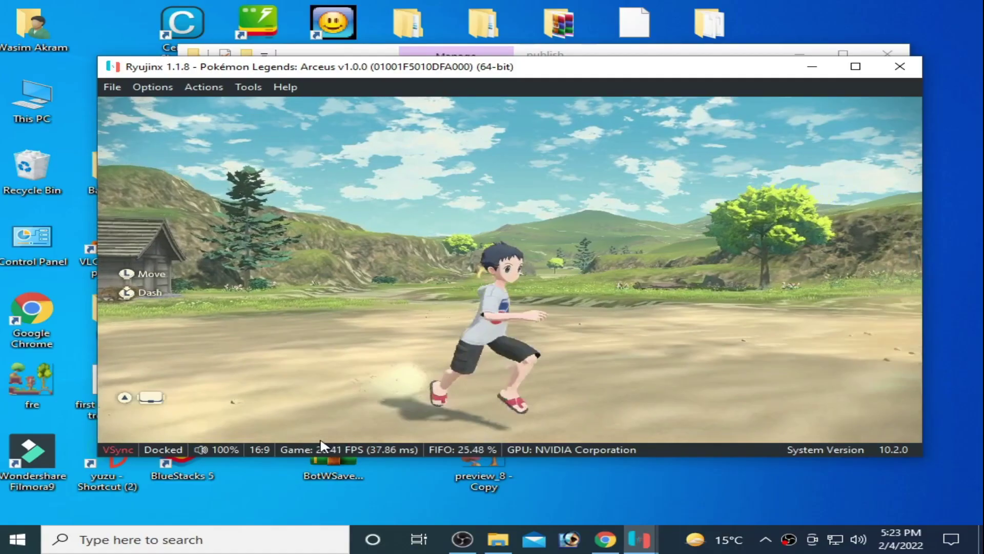
Run the character back and forth across the open field to check how the game performs.
key("s")
key("a")
key("w")
key("d")
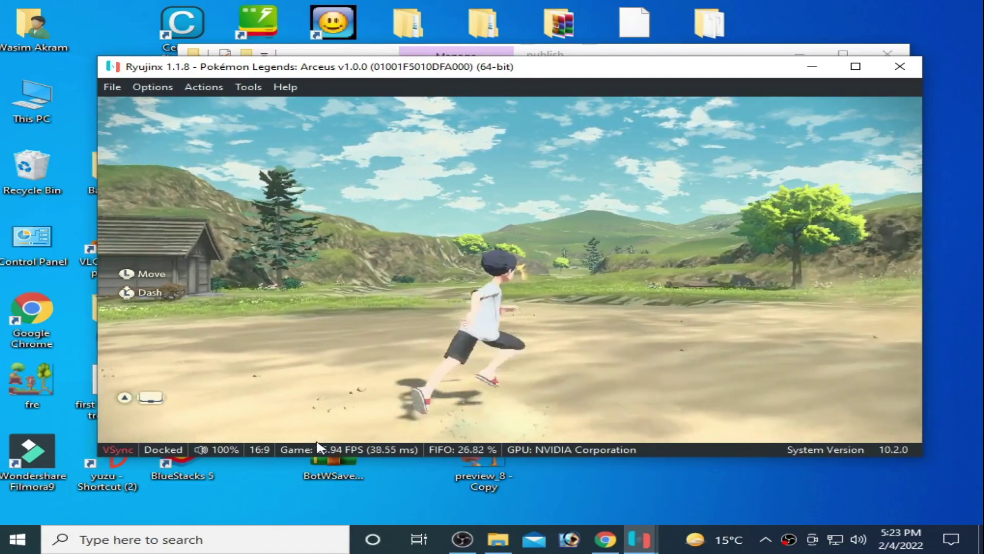
key("s")
key("a")
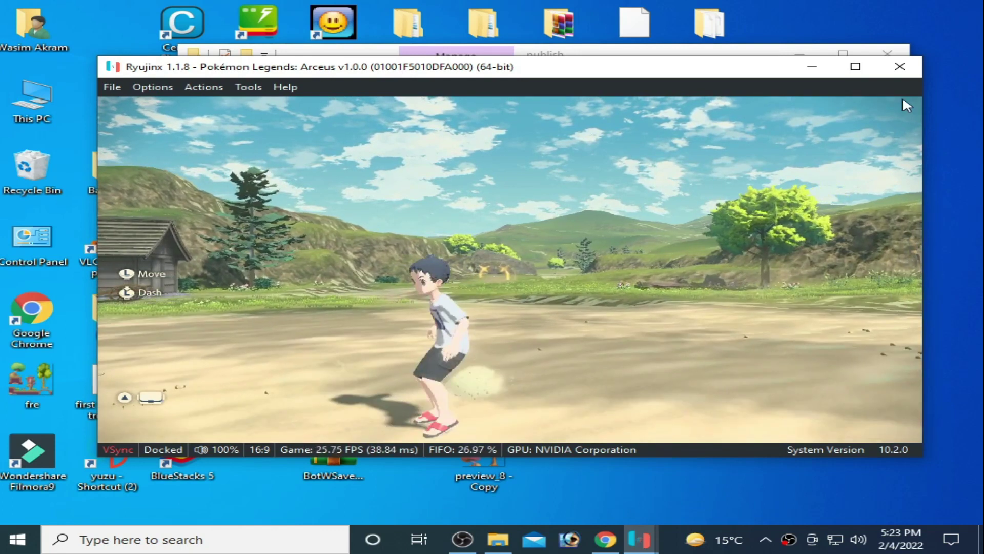
Exit Ryujinx and relaunch it from the publish folder, declining the update to version 1.1.16.
left_click(901, 67)
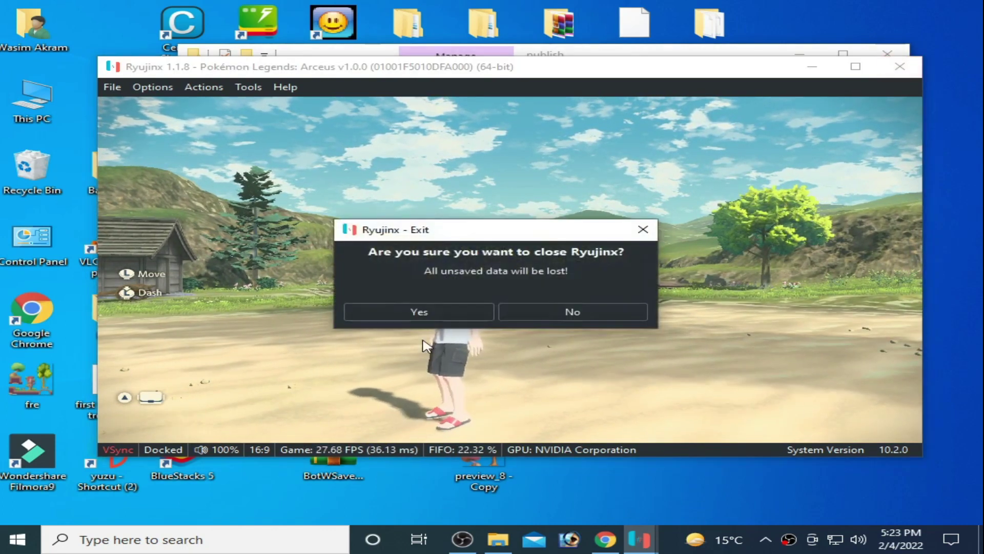
left_click(435, 310)
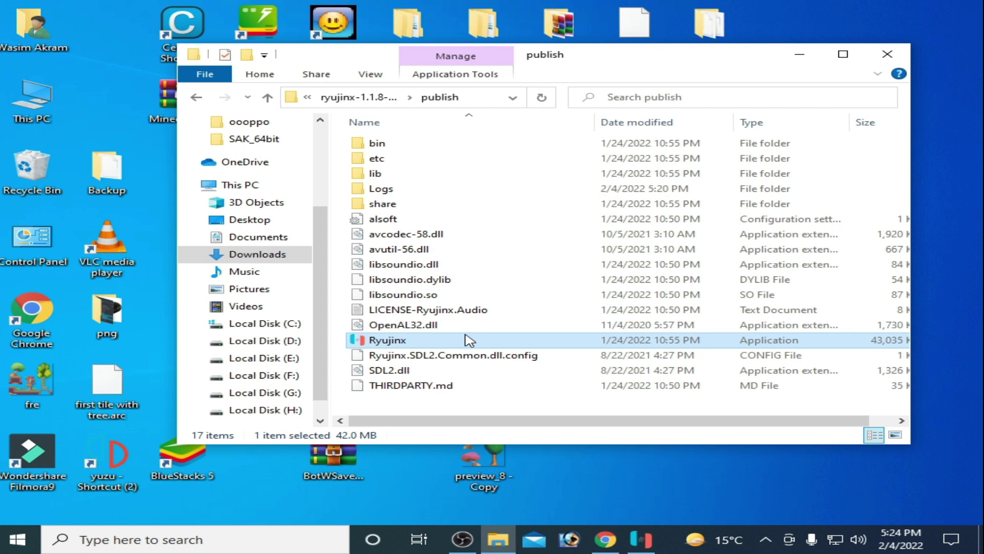
right_click(402, 343)
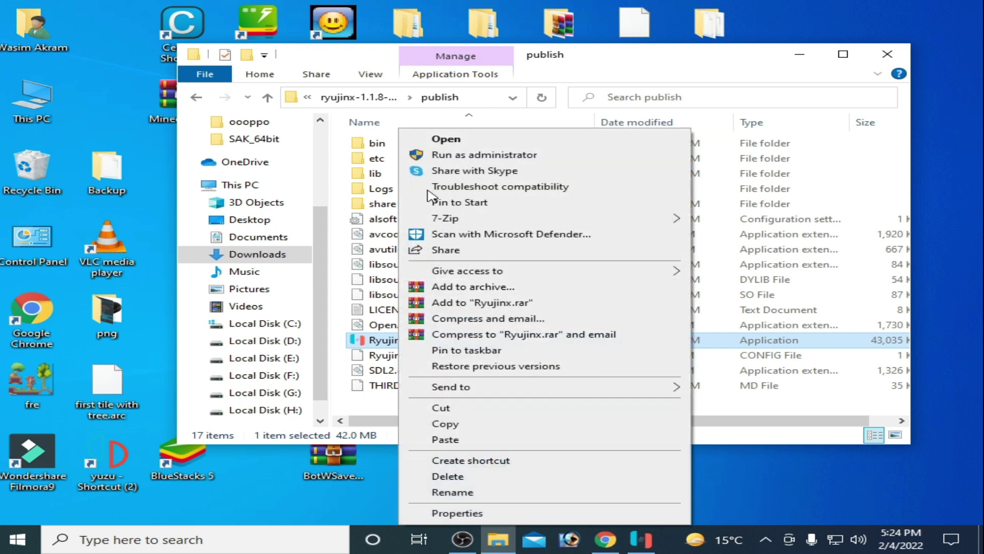
left_click(468, 138)
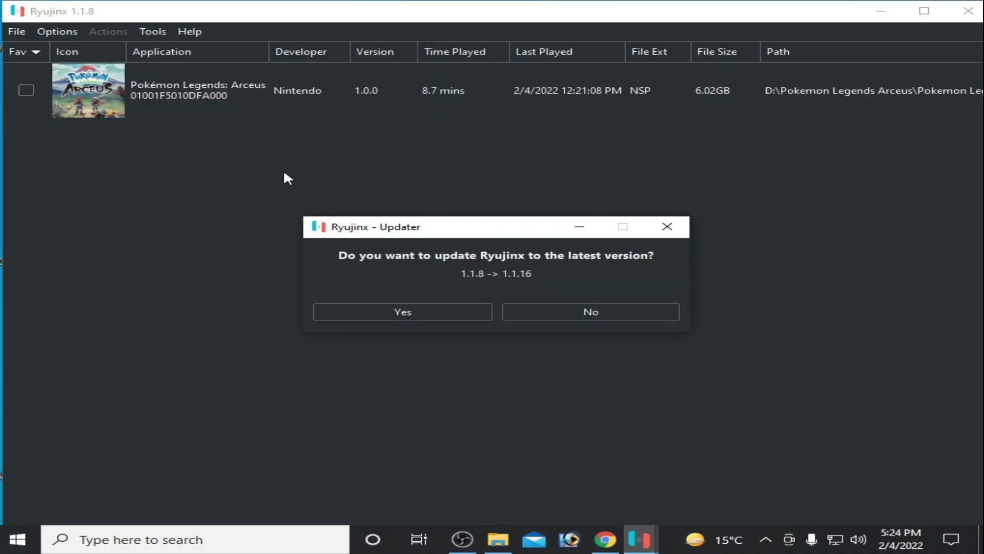
left_click(580, 312)
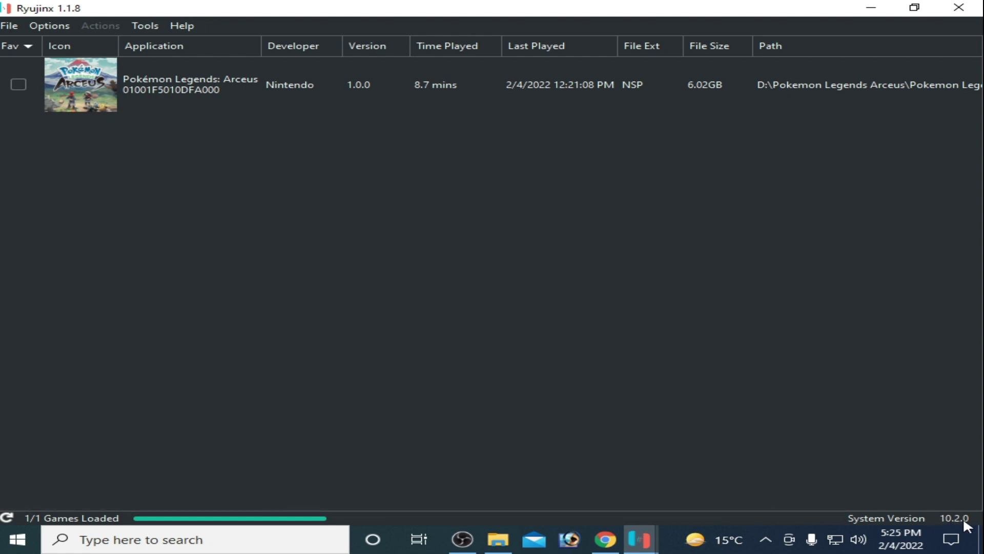
Install firmware 13.2.1 from the Firmware 13.2.1 directory on Local Disk (E:) and confirm replacing the current system version.
left_click(136, 106)
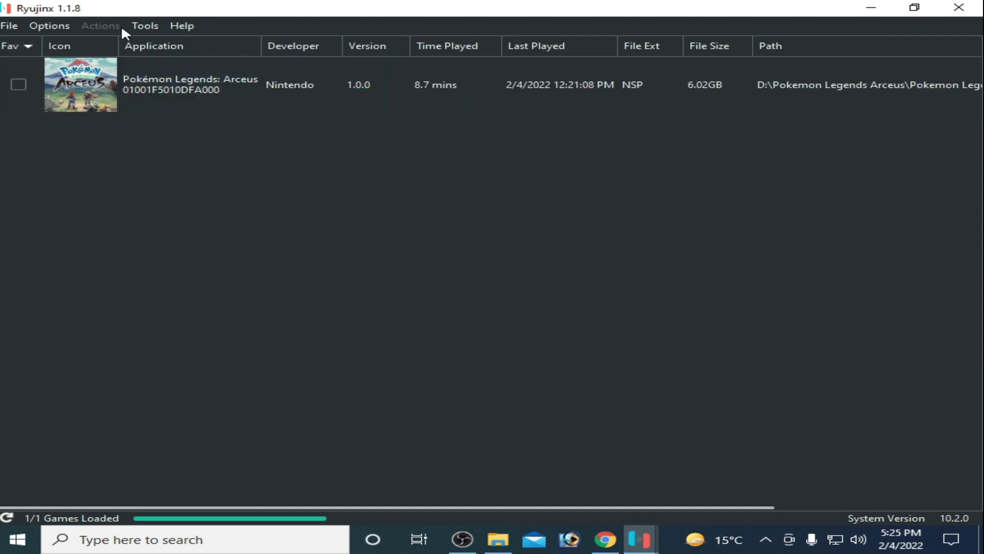
left_click(143, 26)
mouse_move(205, 45)
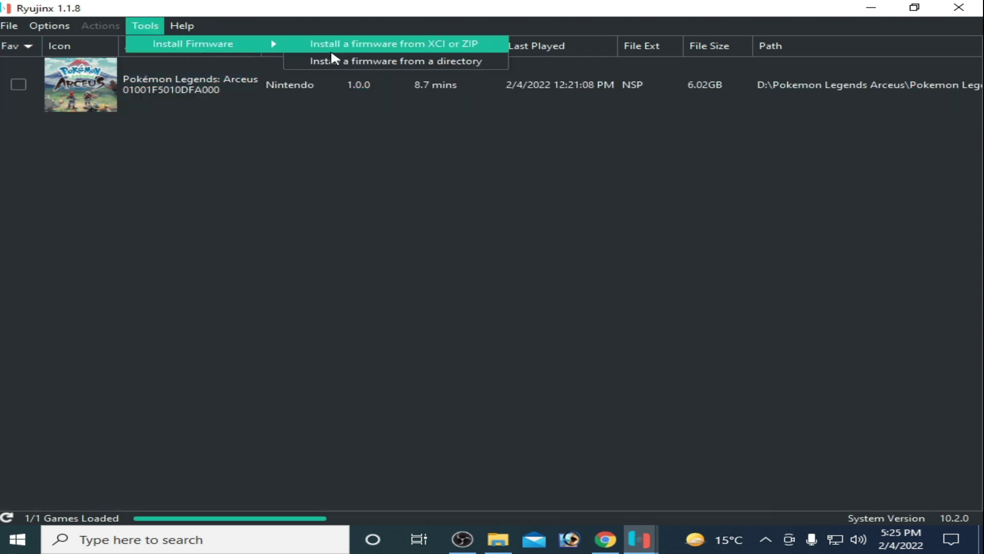
left_click(354, 62)
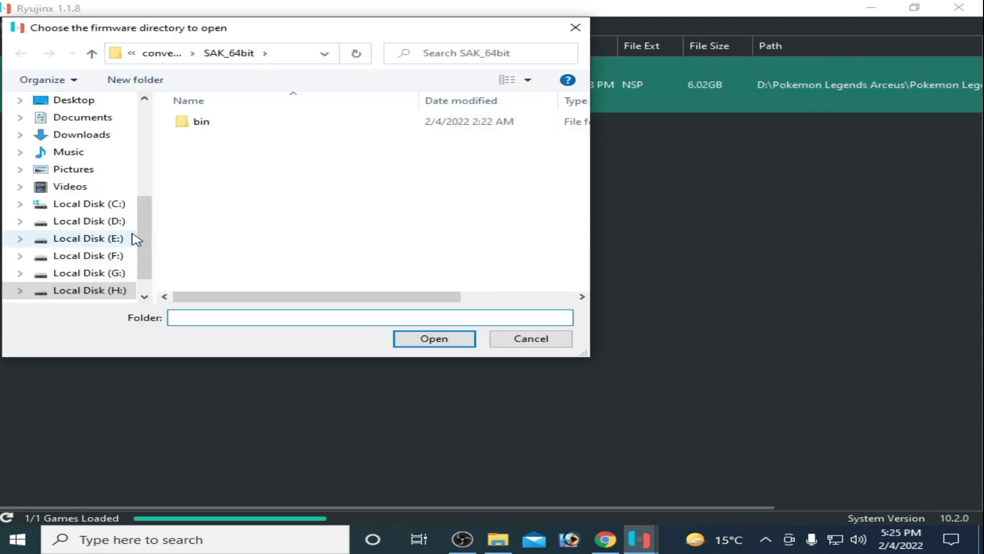
left_click(99, 256)
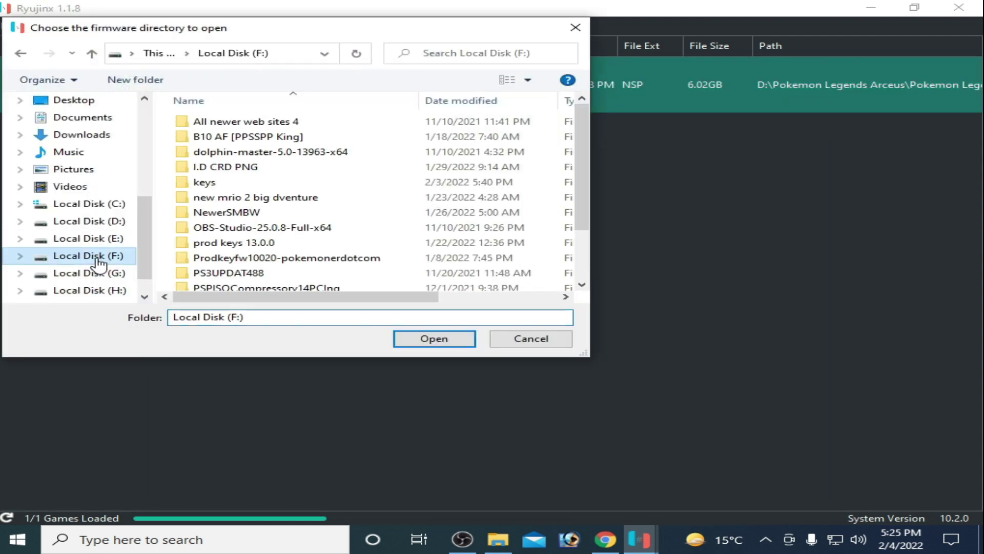
left_click(106, 239)
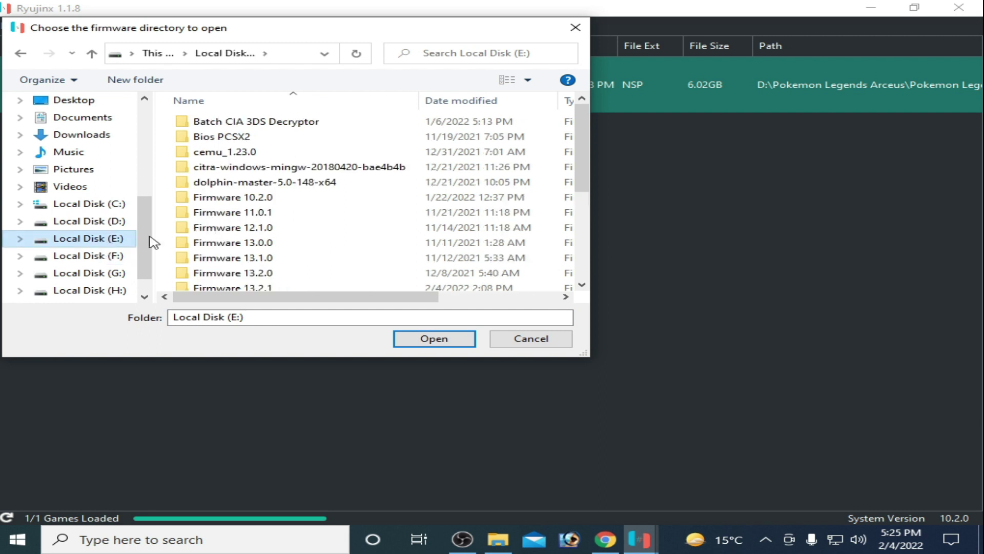
scroll(390, 149, "down", 2)
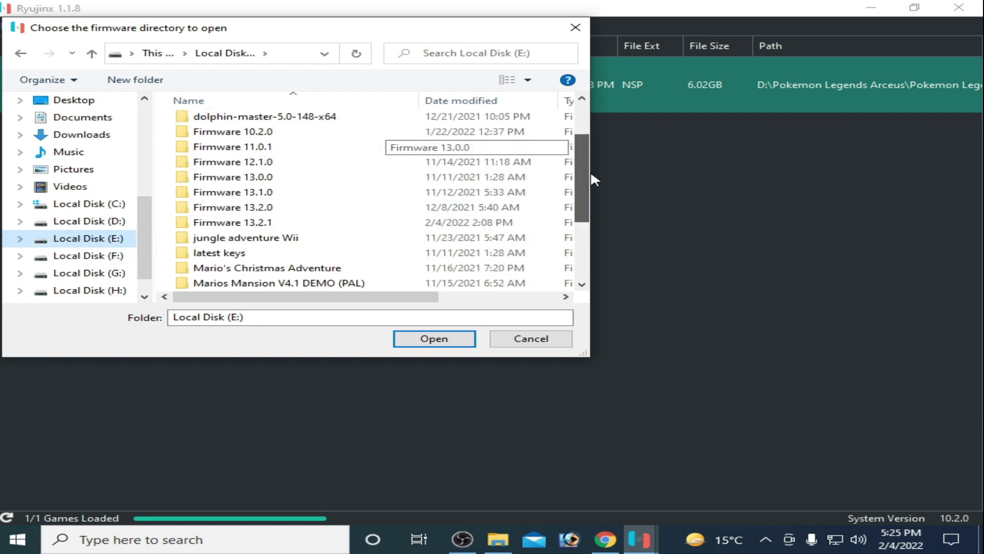
double_click(256, 220)
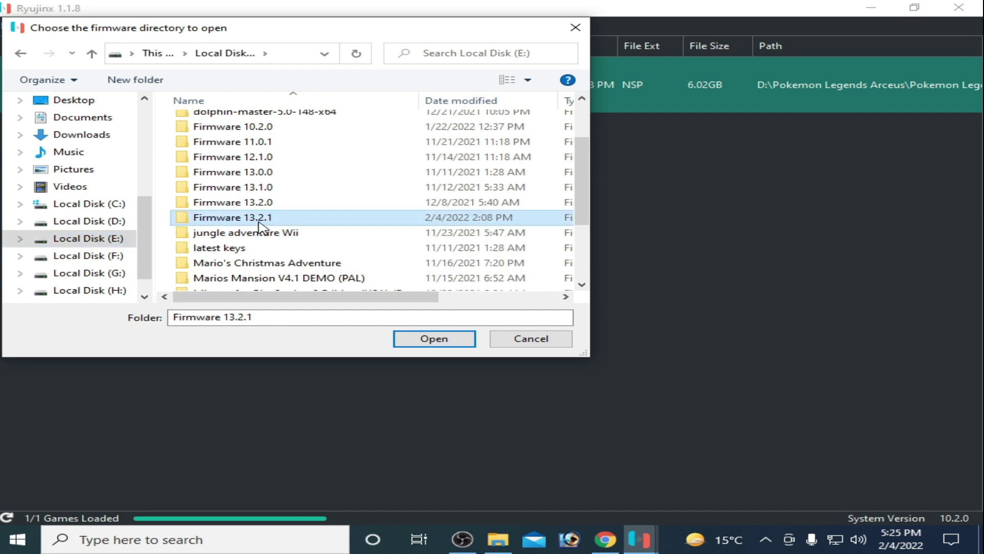
left_click(436, 340)
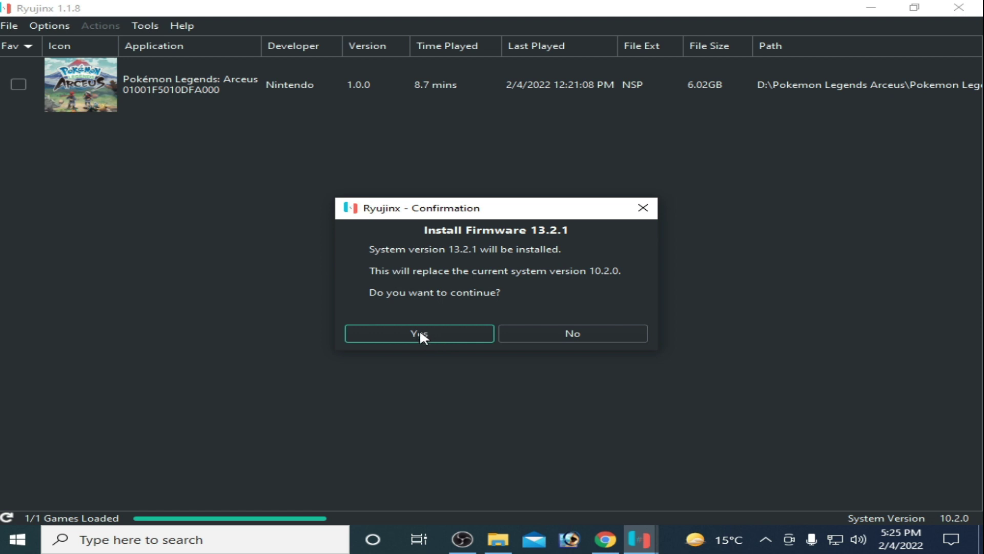
left_click(420, 331)
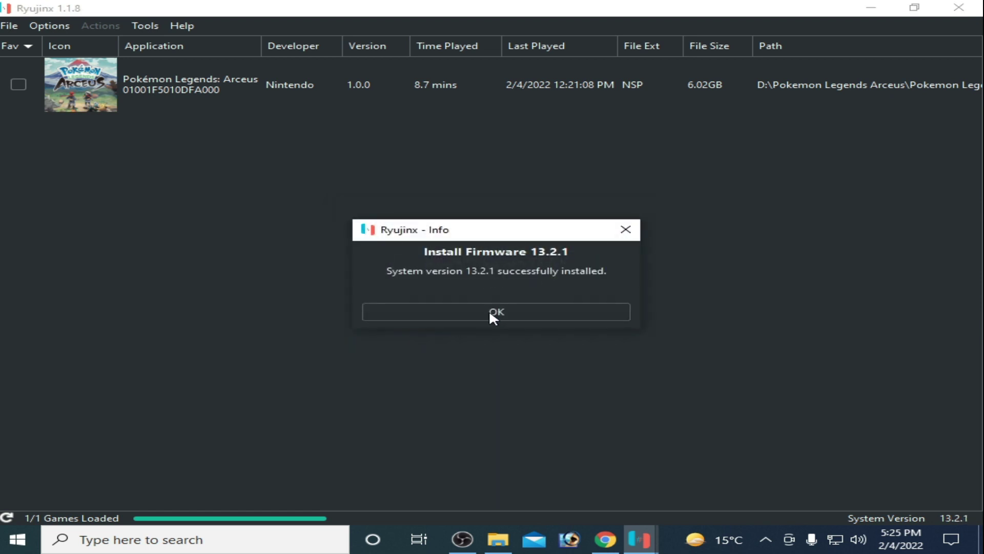
left_click(499, 314)
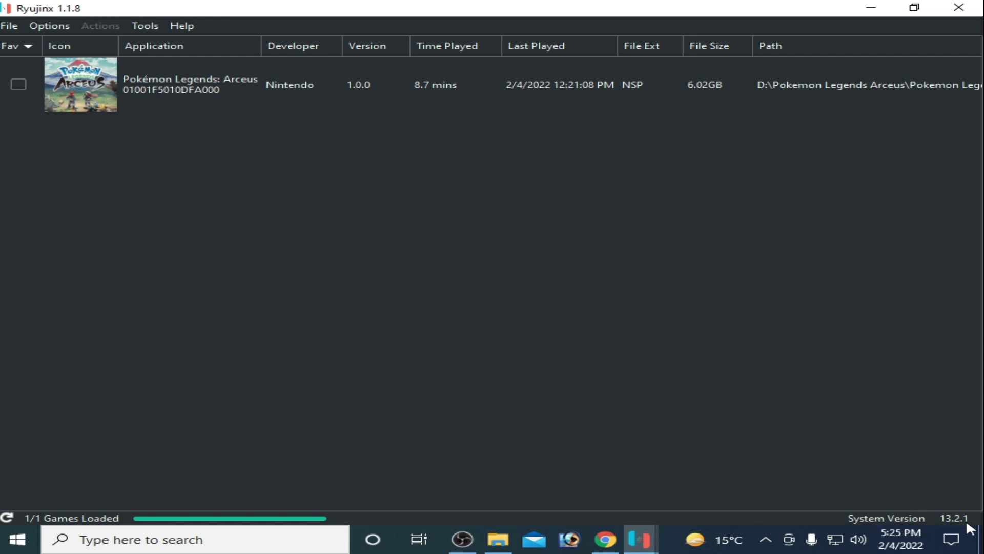
Delete the TRUE 60 FPS folder from the mods directory of Pokémon Legends: Arceus and close that directory.
left_click(28, 80)
left_click(187, 82)
right_click(184, 76)
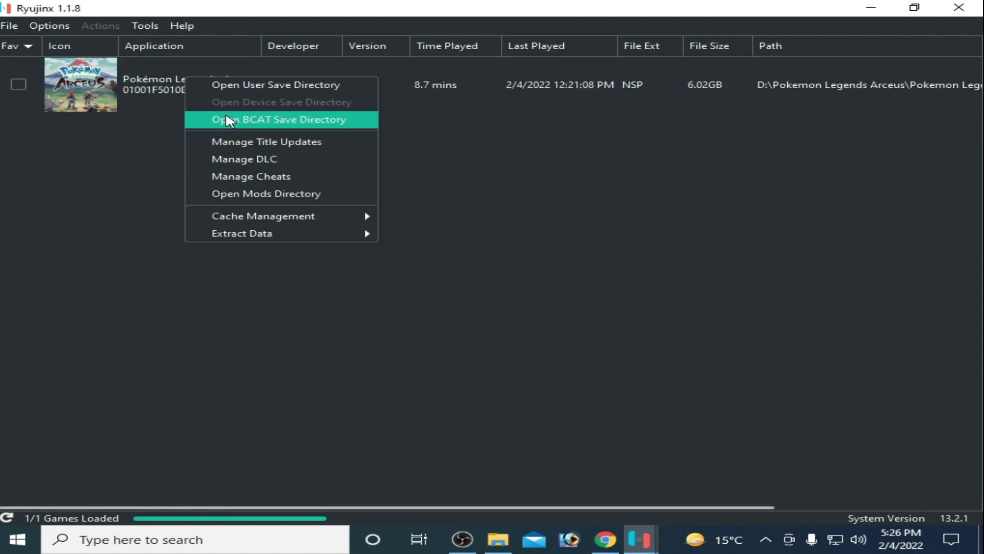
left_click(246, 193)
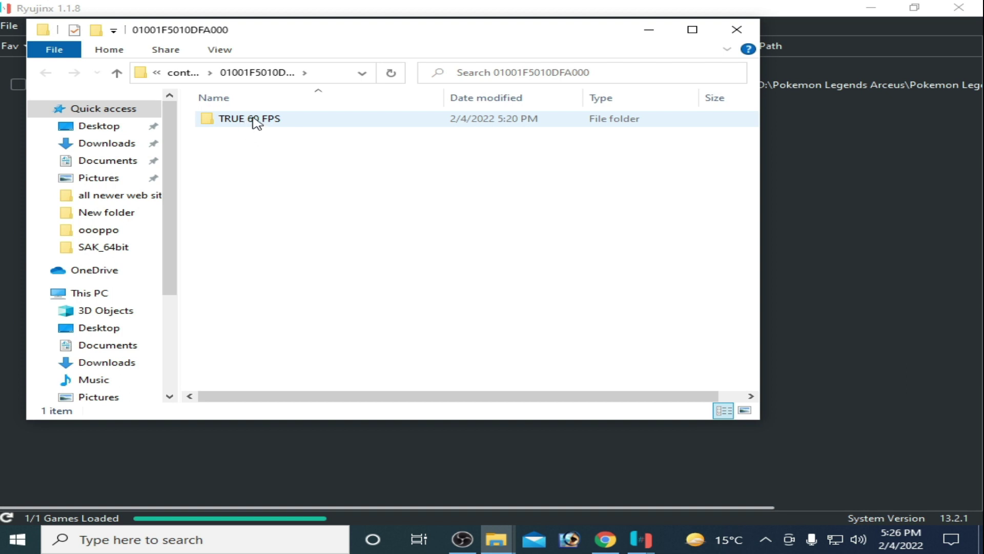
right_click(248, 123)
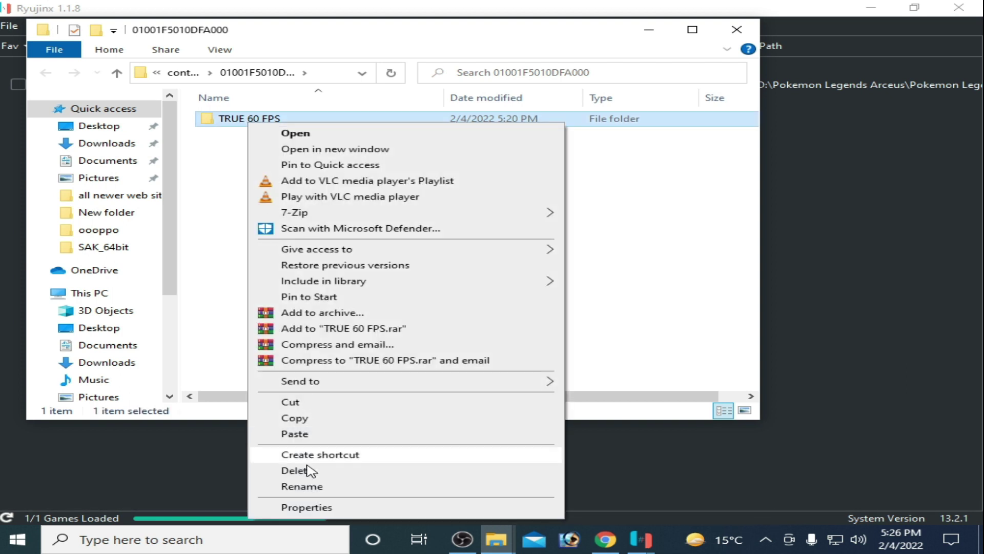
left_click(310, 470)
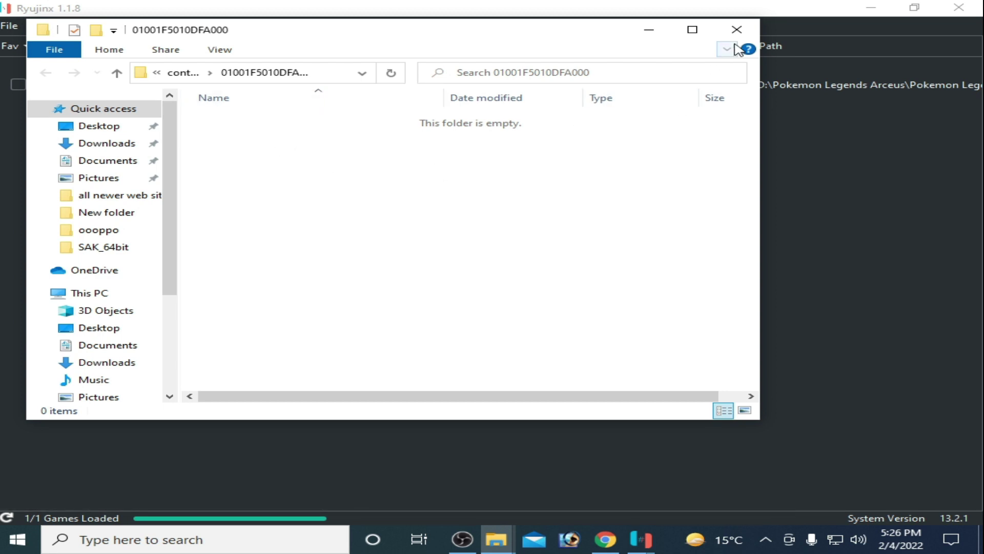
left_click(737, 29)
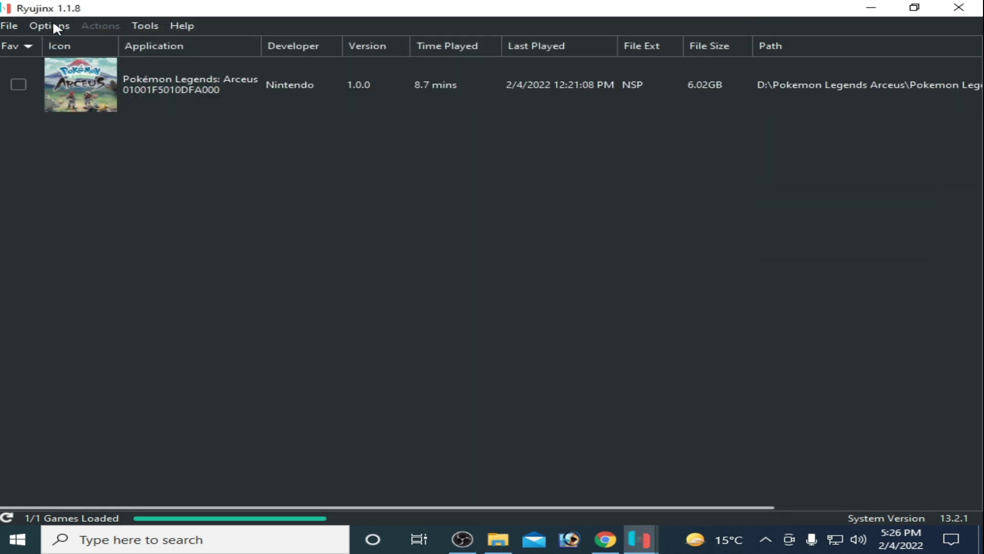
Check that VSync and PPTC are disabled in the emulator's System settings, and apply and save the settings.
left_click(55, 27)
left_click(70, 103)
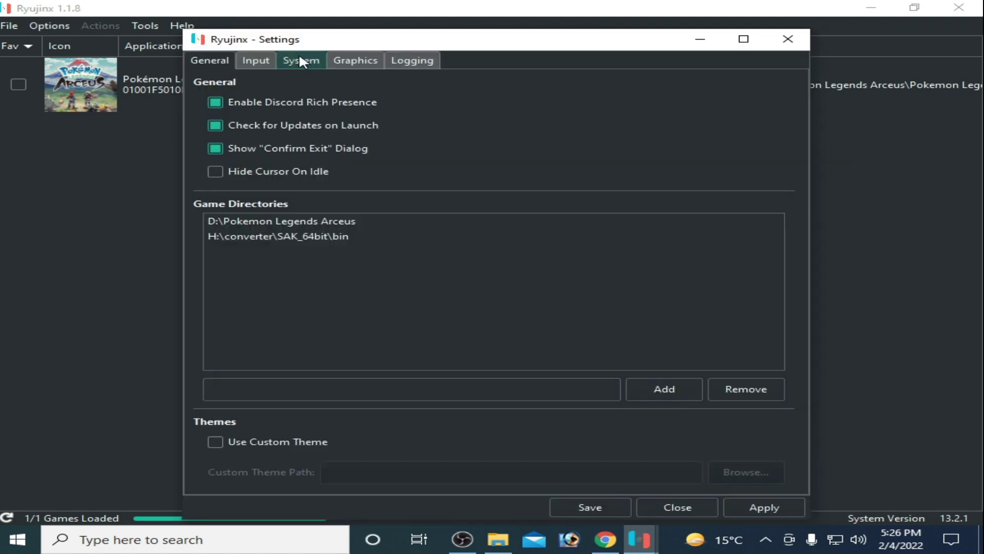
left_click(301, 60)
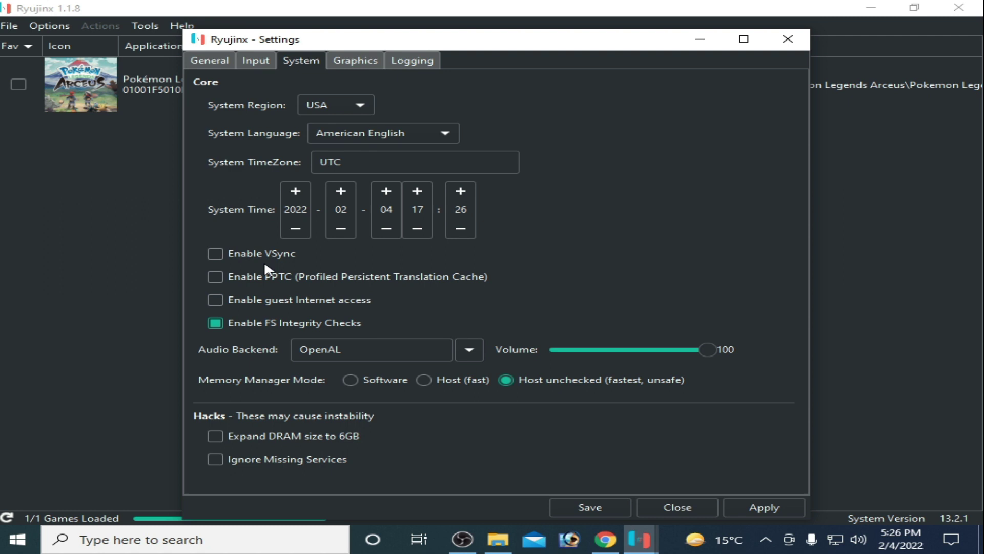
left_click(753, 502)
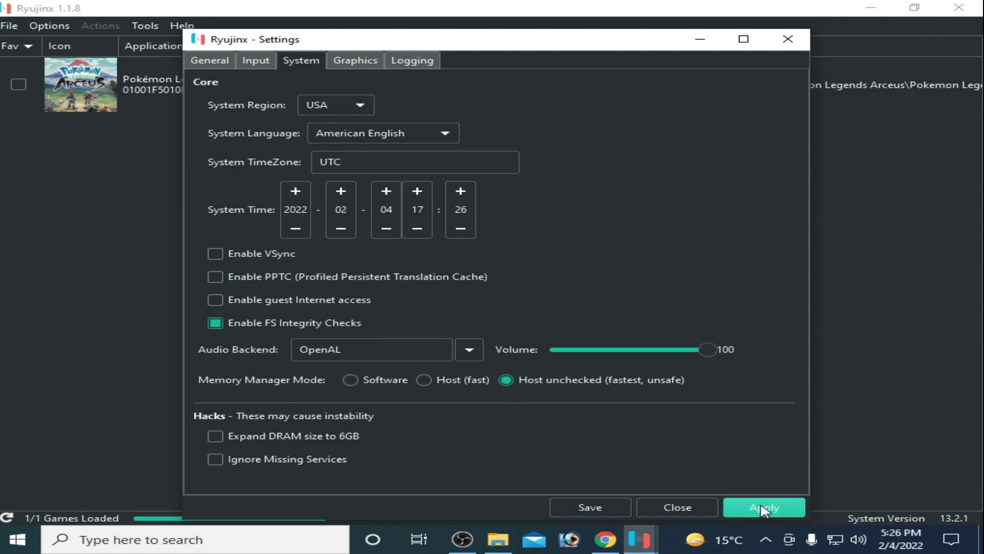
left_click(589, 505)
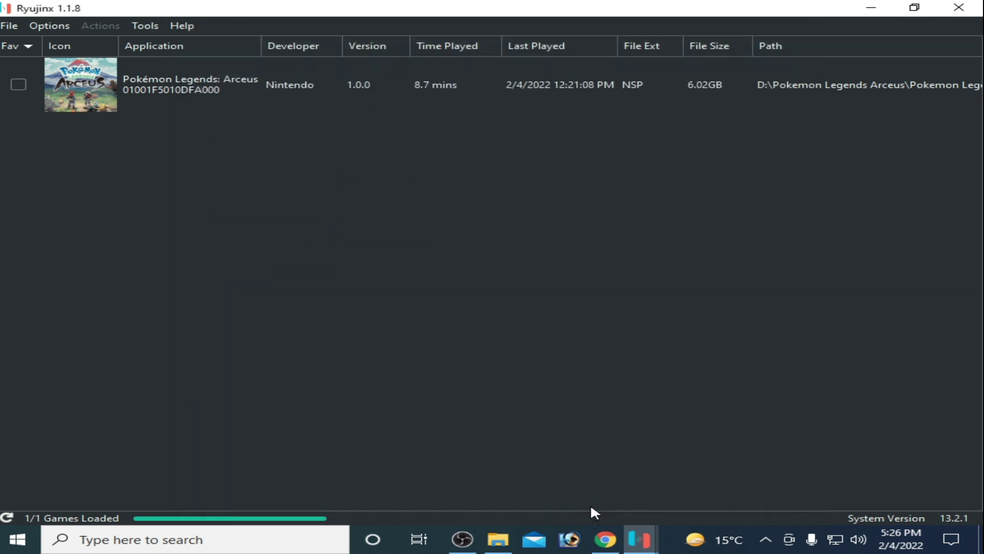
Choose the Native (720p/1080p) resolution scale in the emulator's Graphics settings and save.
left_click(57, 26)
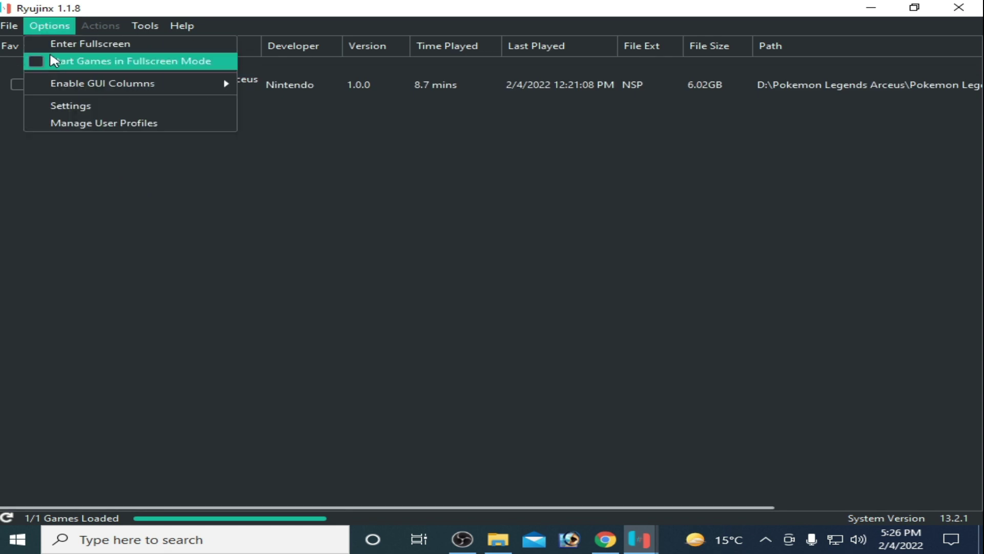
left_click(72, 105)
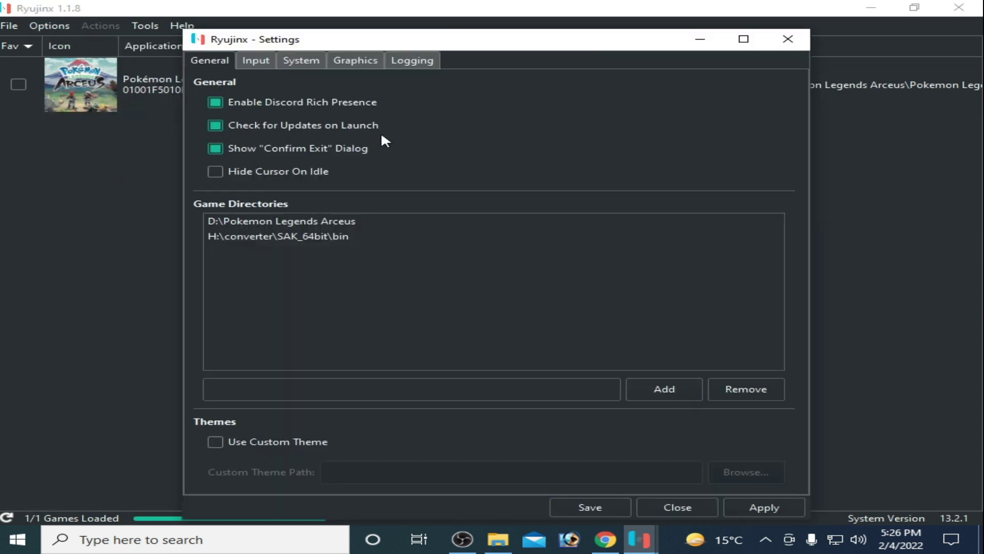
left_click(367, 58)
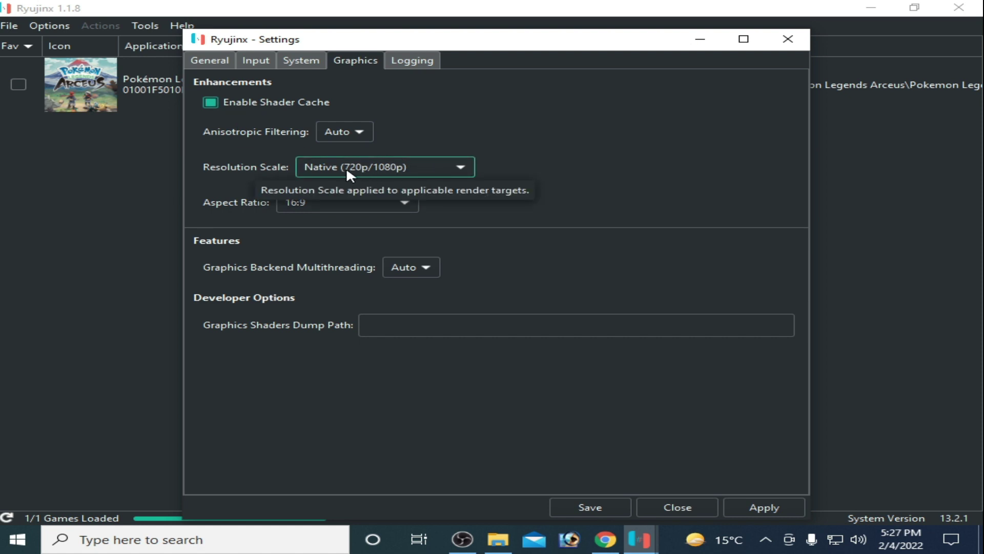
left_click(365, 166)
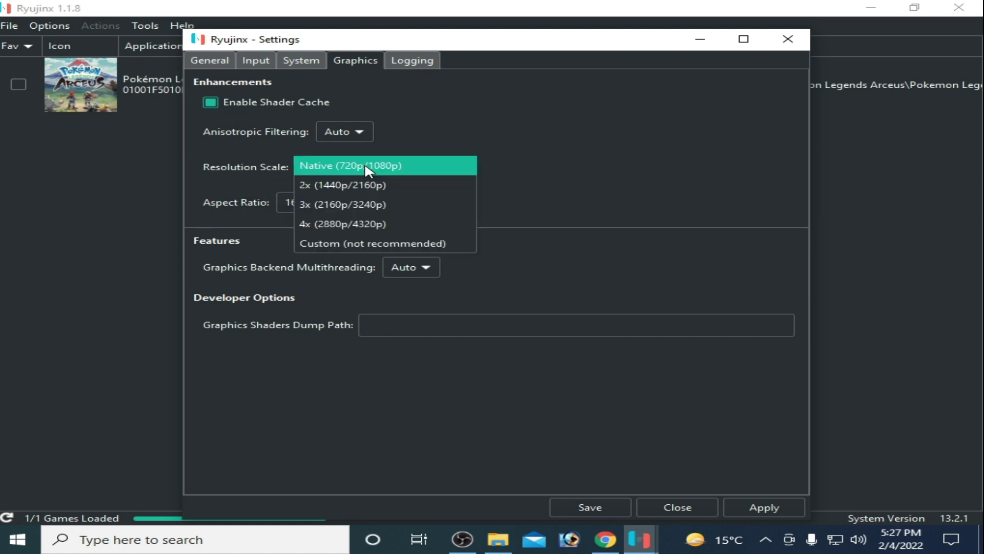
left_click(320, 175)
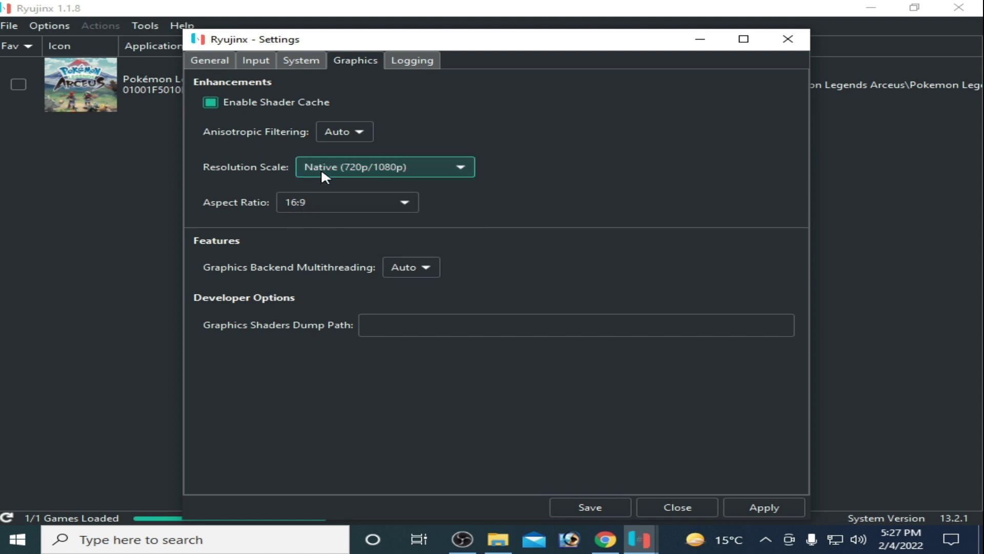
left_click(572, 503)
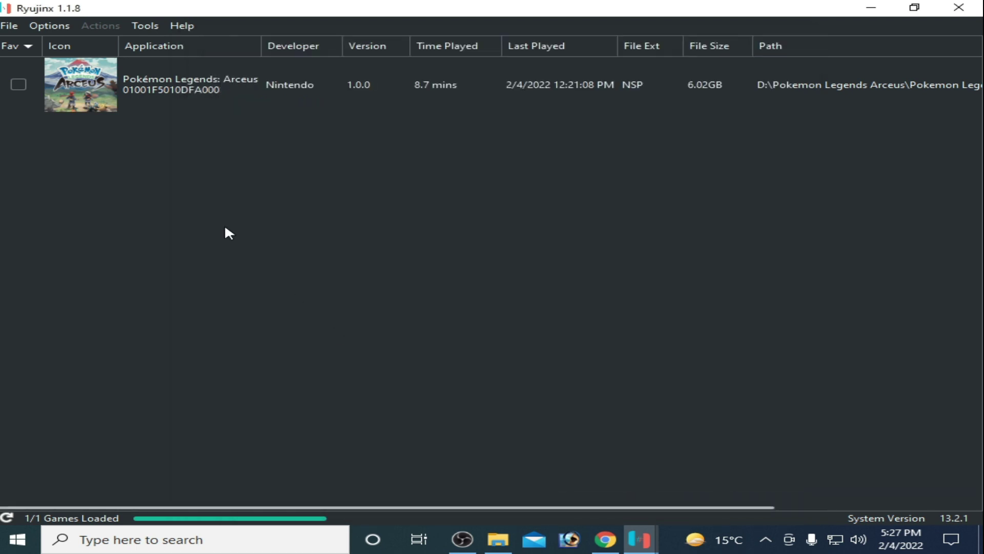
Restore the emulator to a smaller window on the desktop, and exit Ryujinx from the running Pokémon Legends: Arceus session.
left_click(907, 8)
left_click_drag(716, 15, 567, 62)
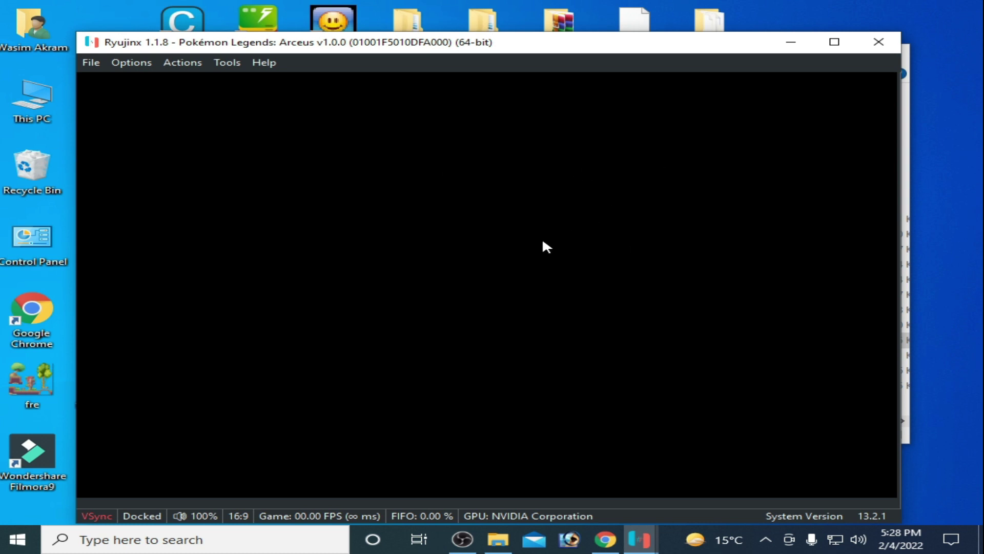
left_click(873, 48)
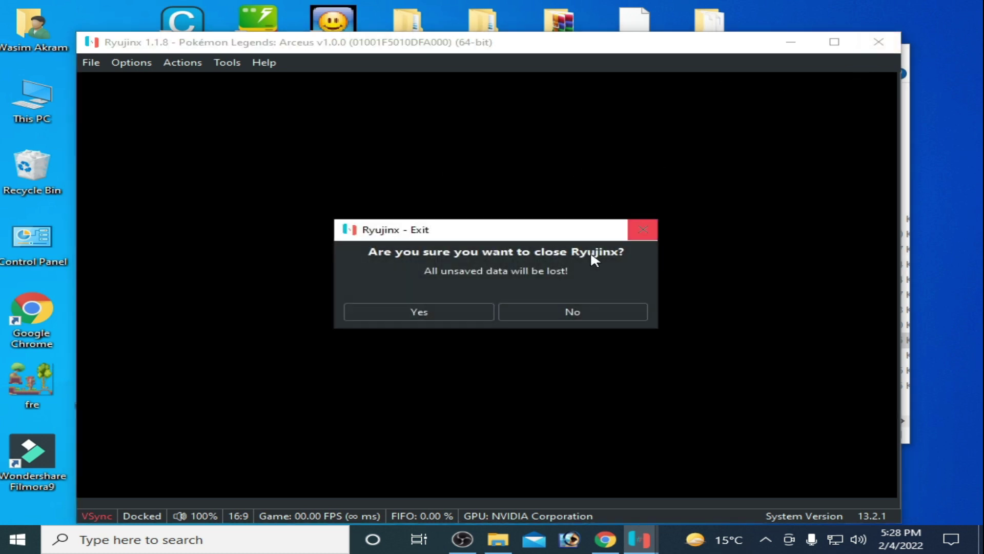
left_click(459, 317)
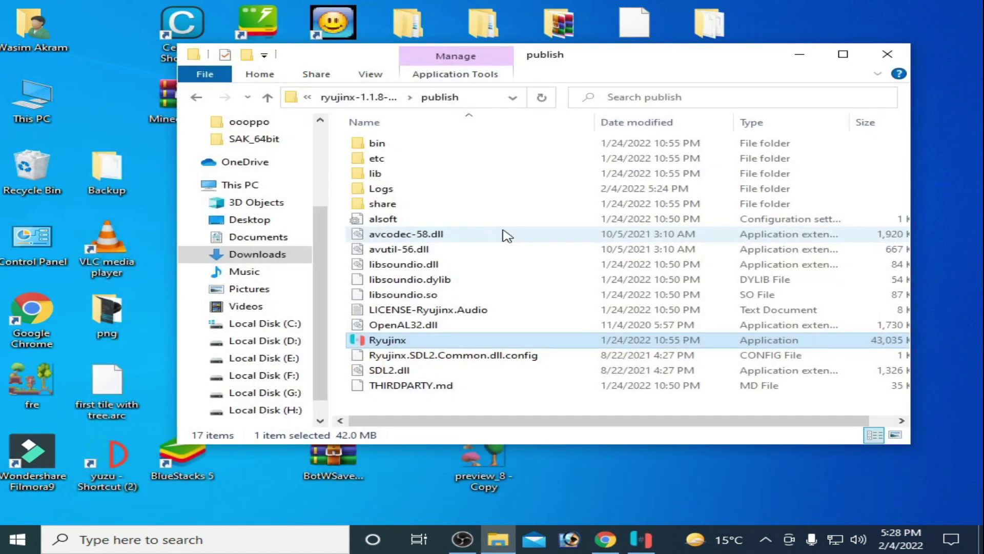
Launch the Ryujinx application again from the publish folder.
double_click(385, 342)
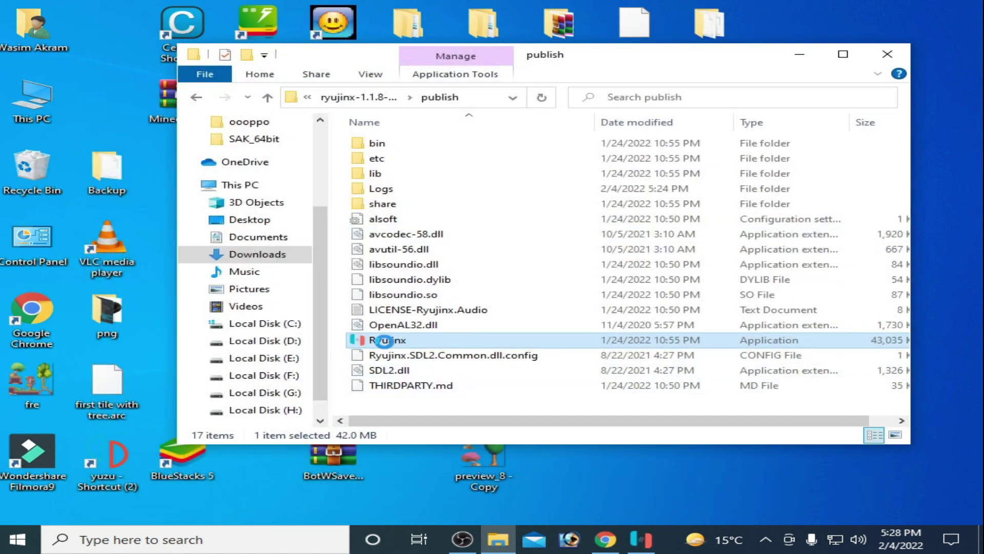
right_click(384, 341)
left_click(441, 141)
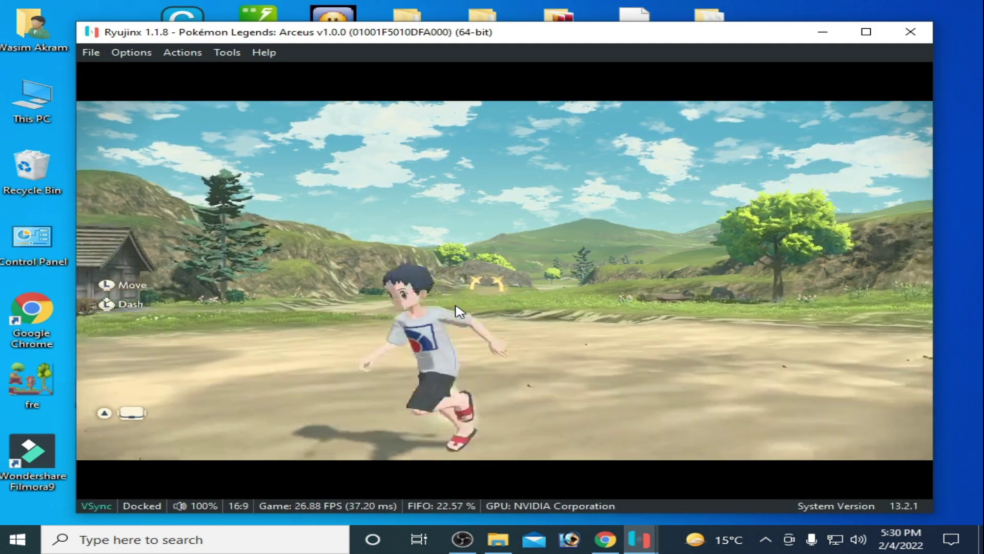
Run the character around the dirt field in Pokémon Legends: Arceus to check how smoothly the game plays with VSync on.
key("w")
key("d")
key("s")
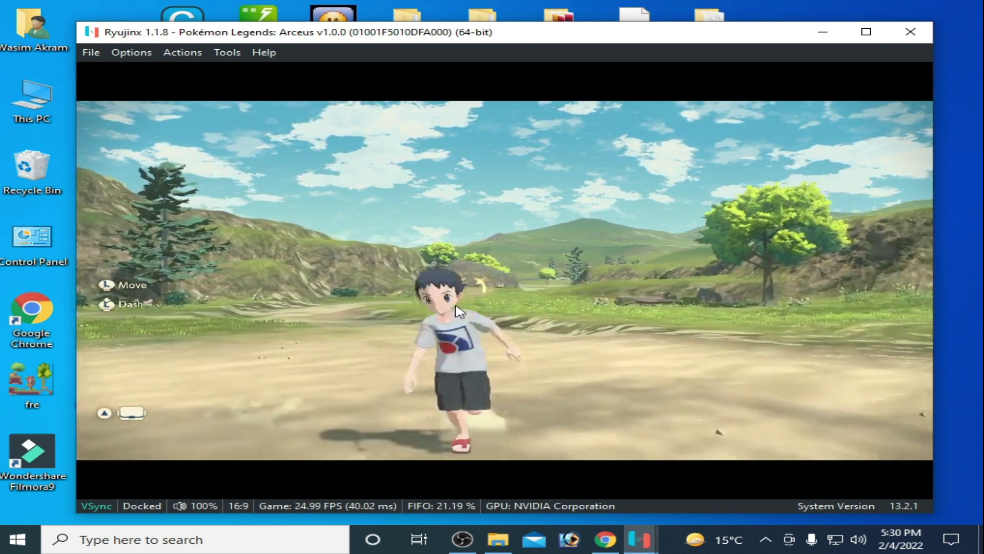
key("a")
key("w")
key("a")
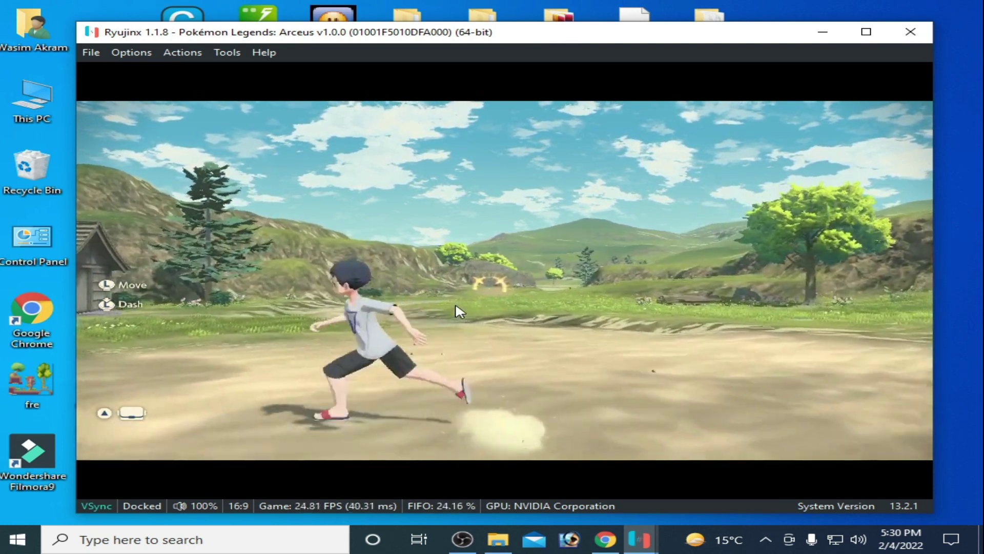
key("d")
key("w")
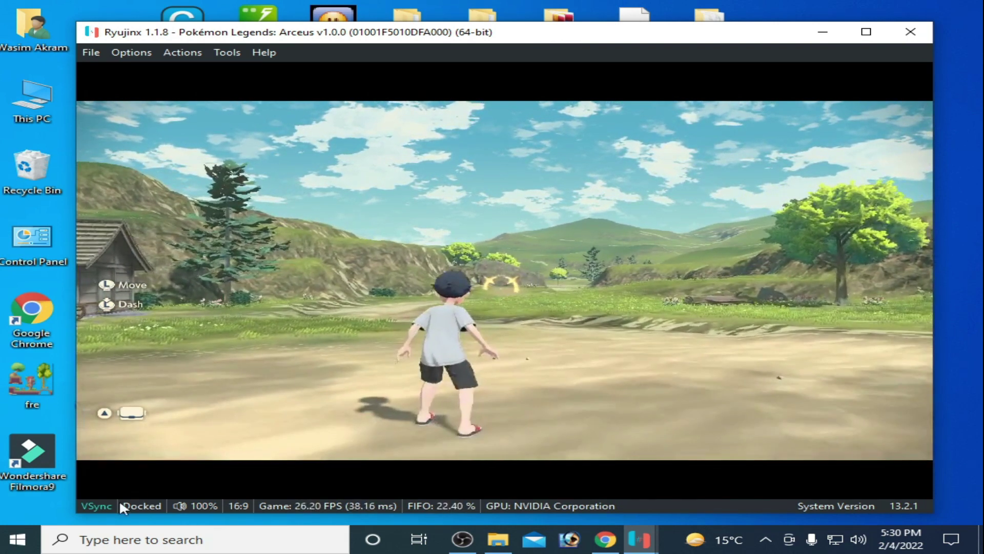
Turn off VSync for the running Pokémon Legends: Arceus session and resume moving the character.
left_click(93, 504)
key("d")
key("a")
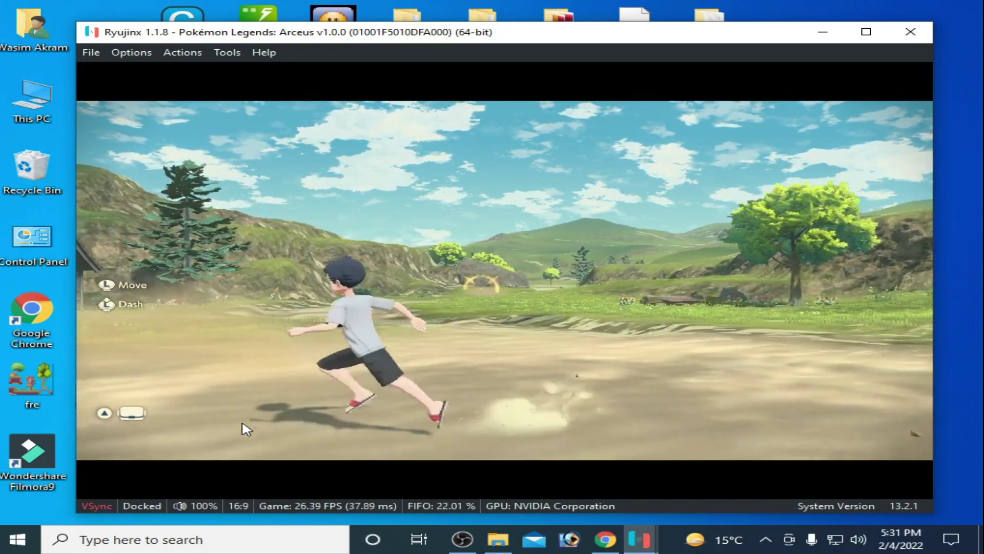
Run the character in all directions across the field and along the path to check the game's performance with VSync off.
key("s")
key("a")
key("w")
key("d")
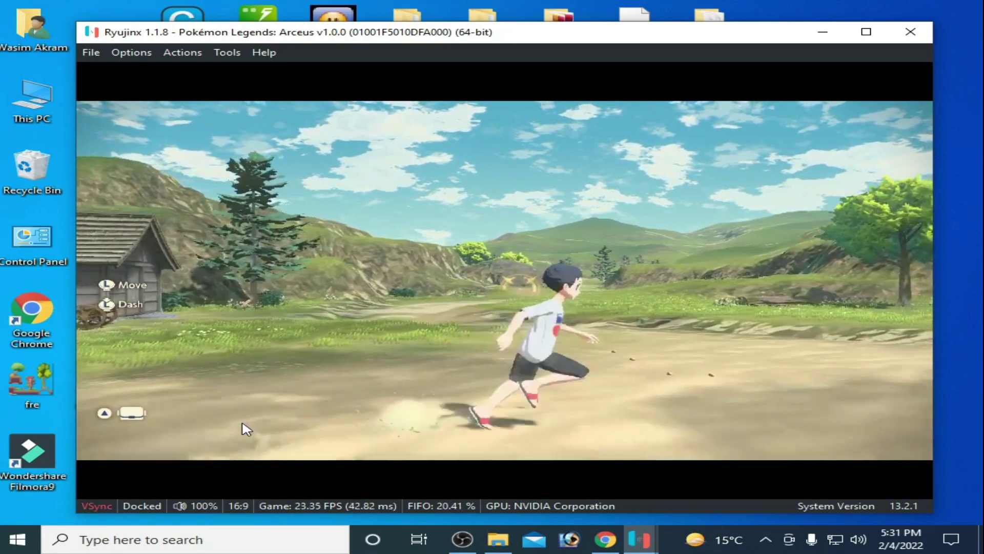
key("a")
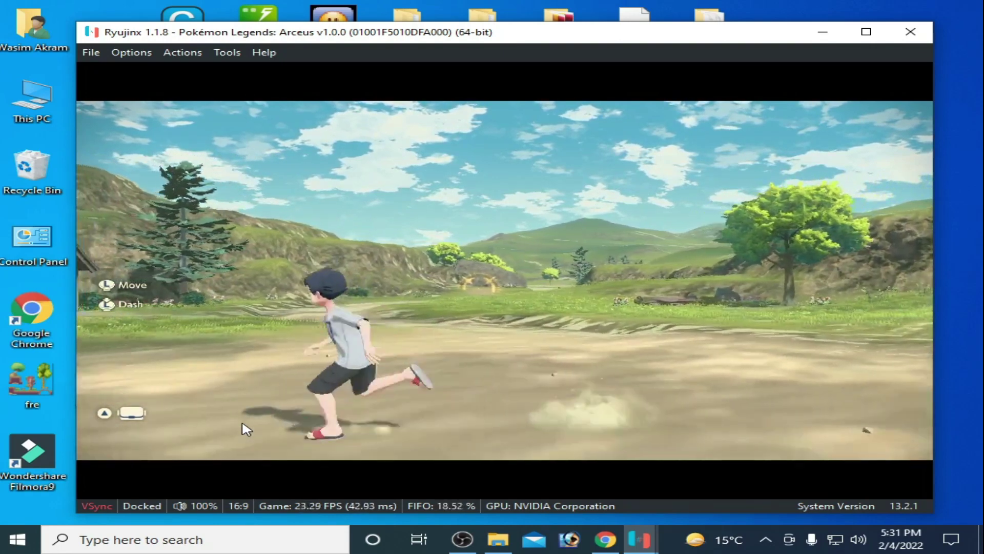
key("w")
key("d")
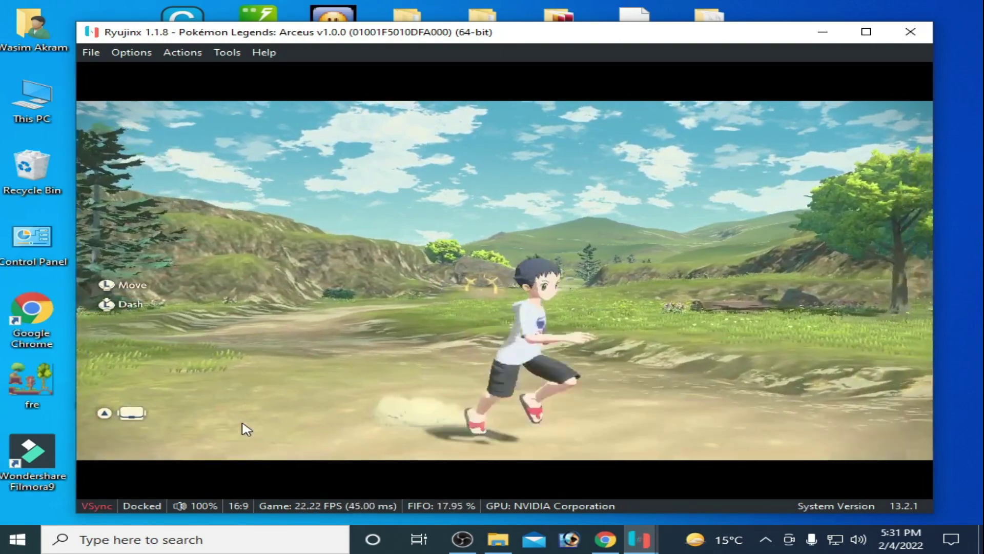
key("a")
key("d")
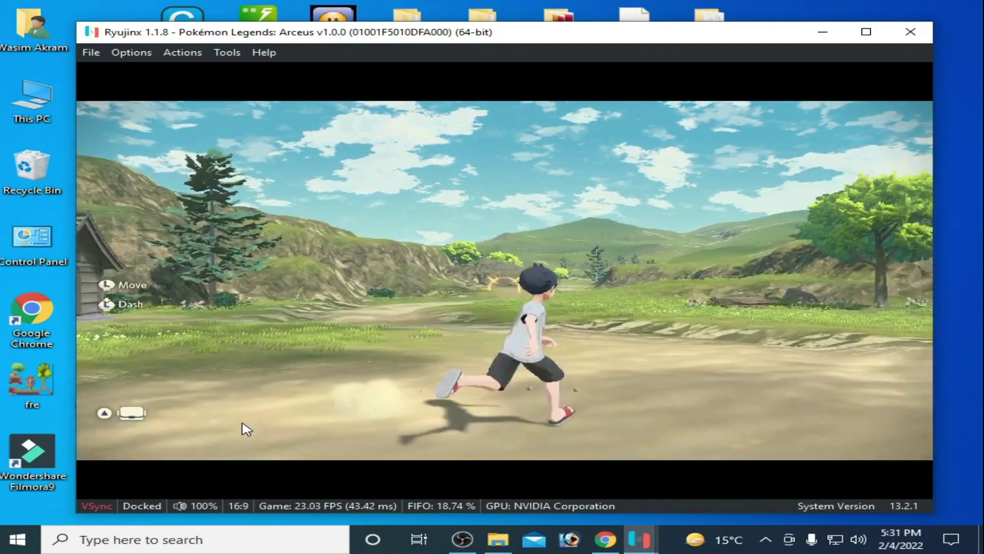
key("w")
key("a")
key("s")
key("d")
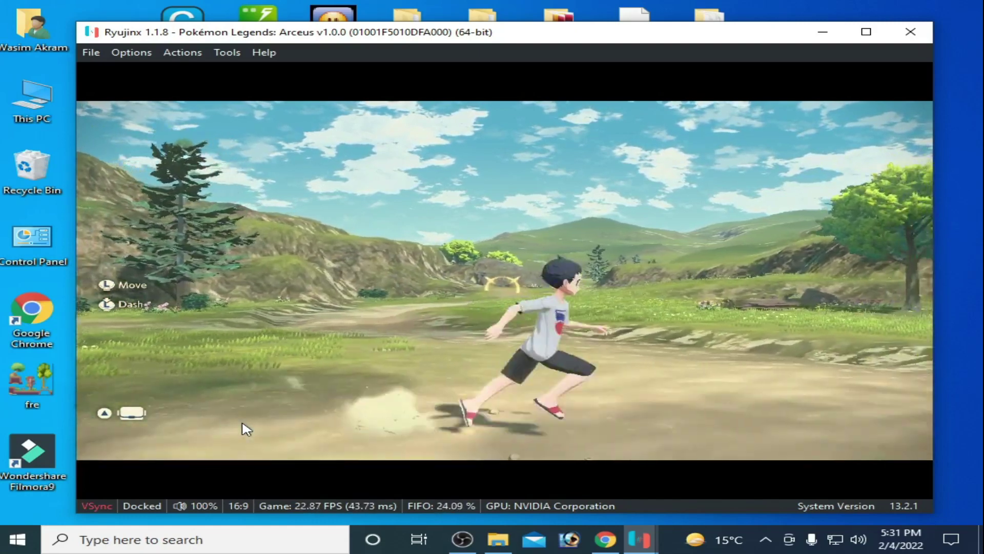
key("w")
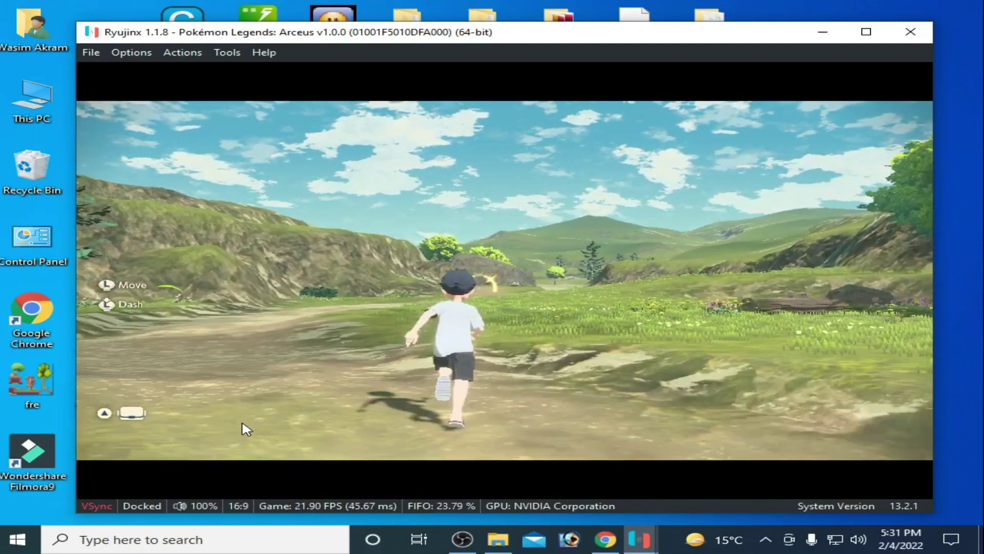
key("d")
key("s")
key("a")
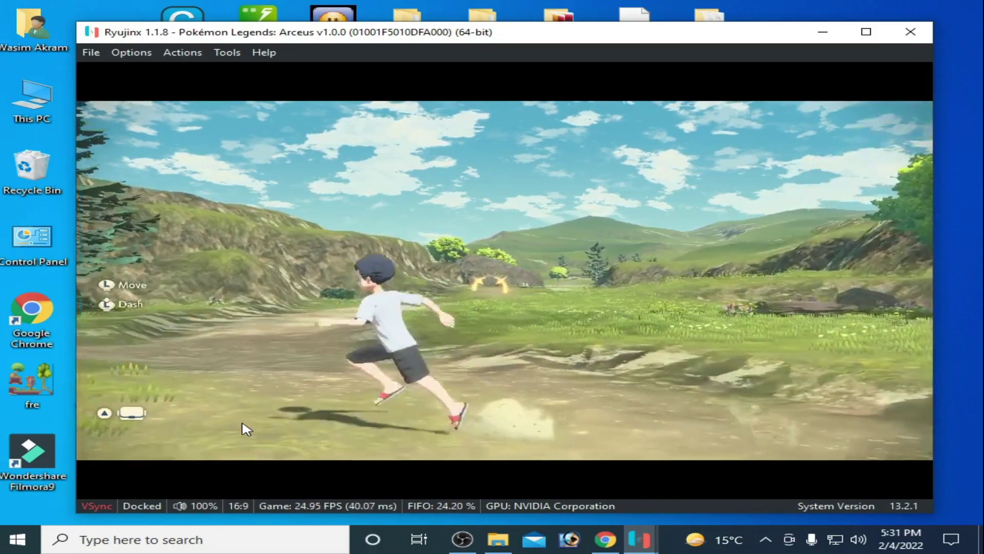